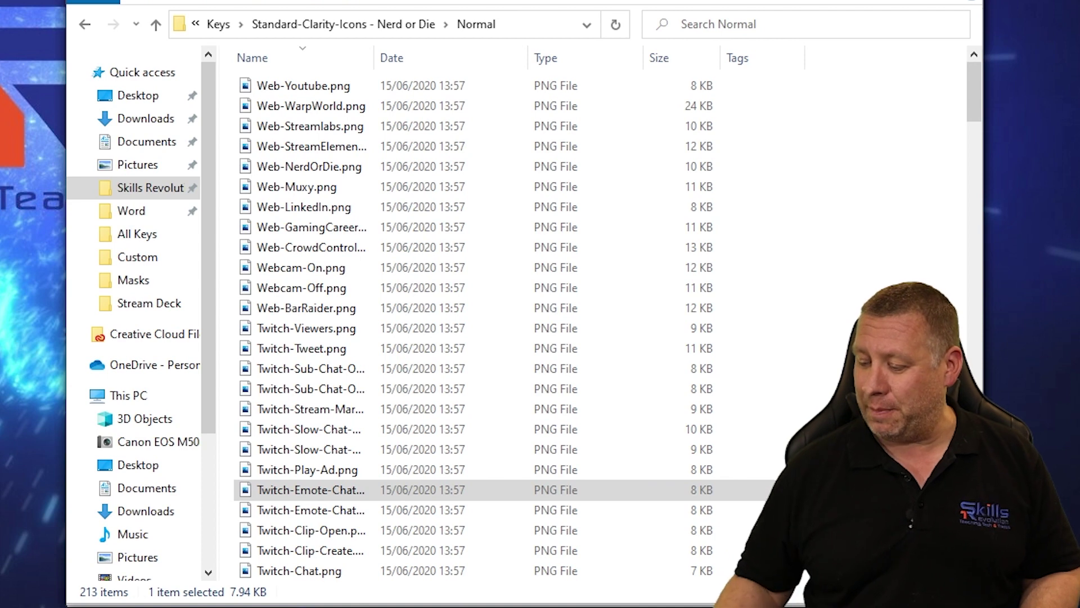
# Batch-rename the first ten files in the Normal folder, starting at Web-Youtube.png, by prefixing each name with "34 Zoom -".
pyautogui.click(264, 92)
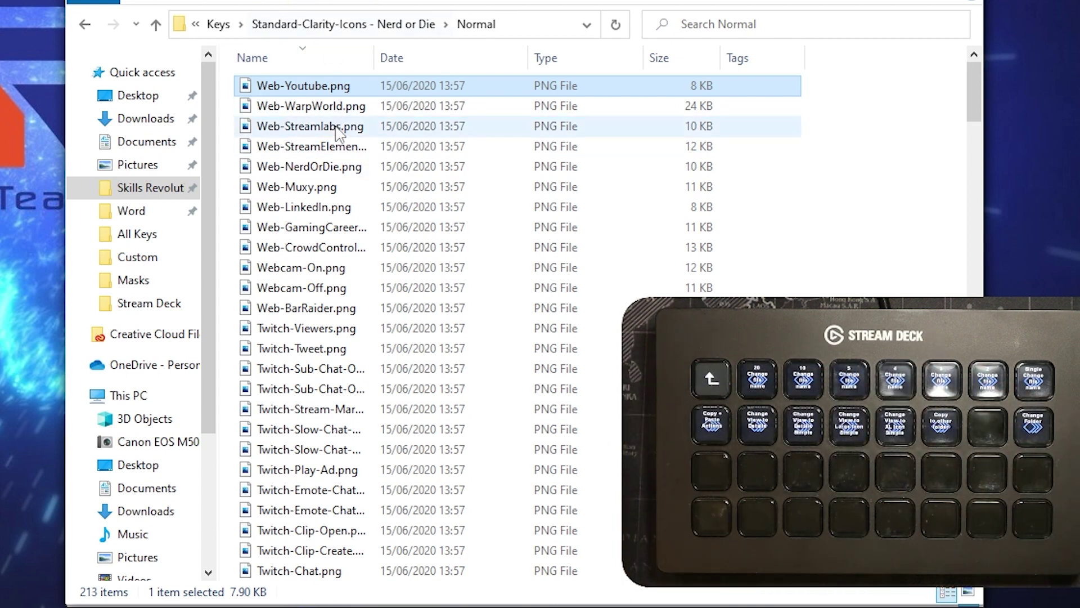
pyautogui.press('F2')
pyautogui.press('Home')
pyautogui.write('34 Zoom -')
pyautogui.press('Return')
pyautogui.press('F2')
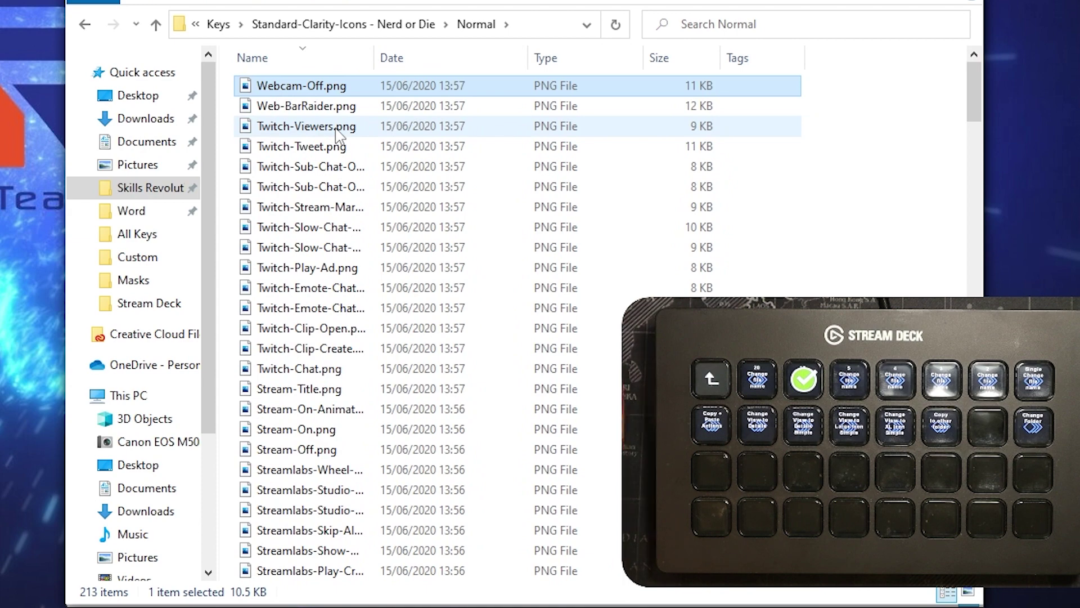
pyautogui.scroll(-6, 434, 306)
pyautogui.scroll(-20, 434, 307)
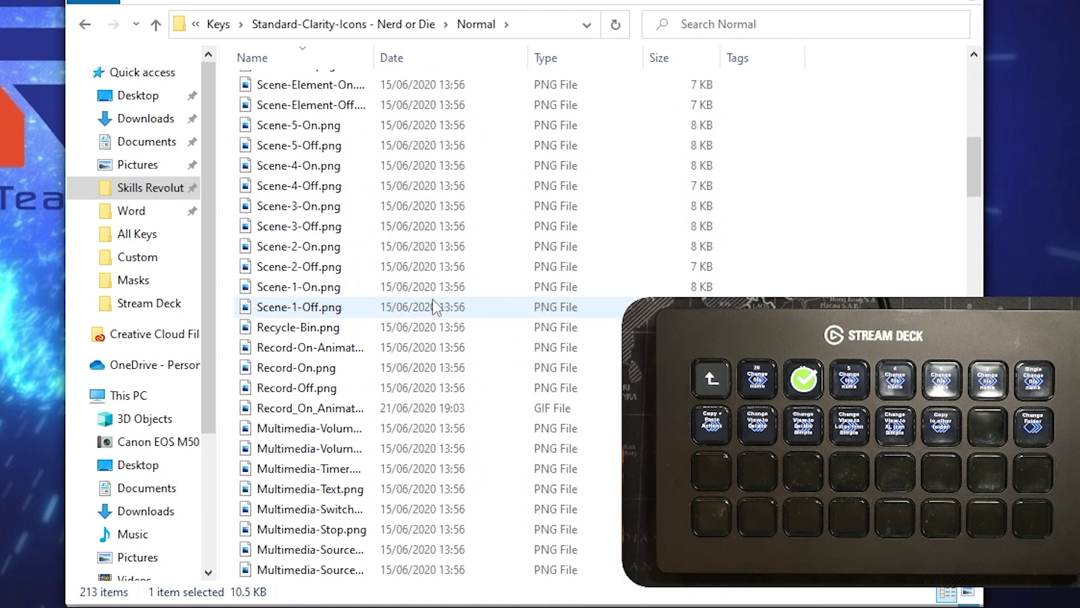
pyautogui.scroll(-10, 433, 294)
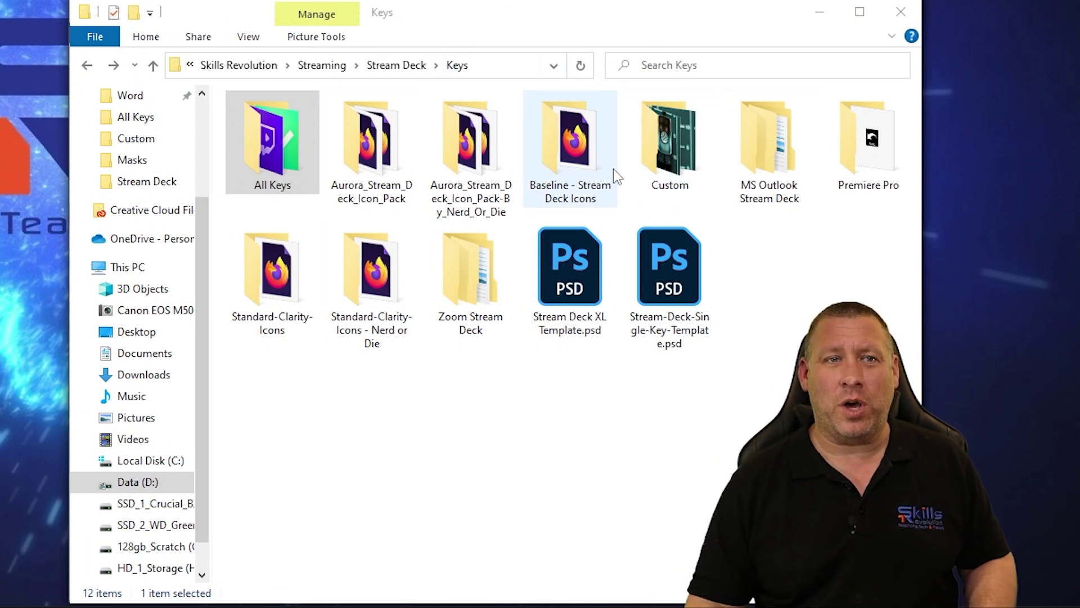
# Look inside the Aurora_Stream_Deck_Icon_Pack-By_Nerd_Or_Die folder, and examine the numbered icon file names in the All Keys folder.
pyautogui.doubleClick(469, 165)
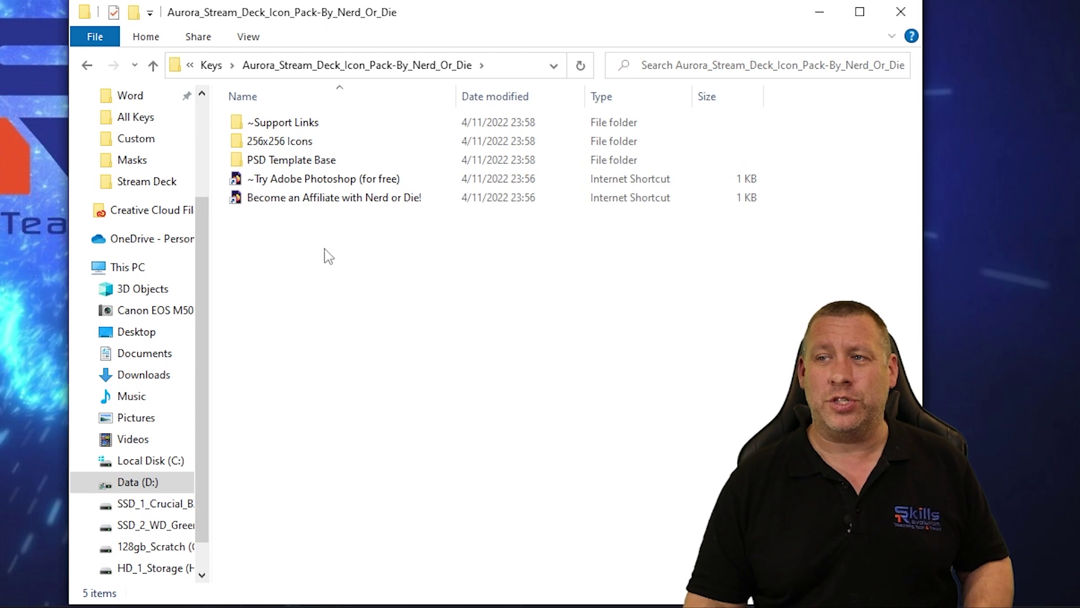
pyautogui.hotkey('alt', 'Left')
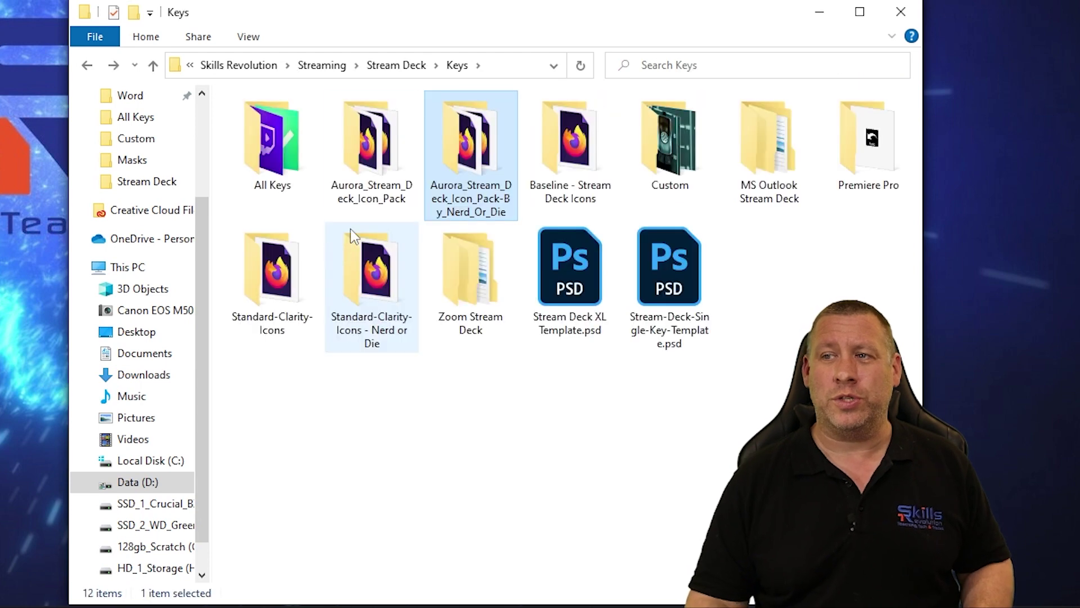
pyautogui.doubleClick(270, 147)
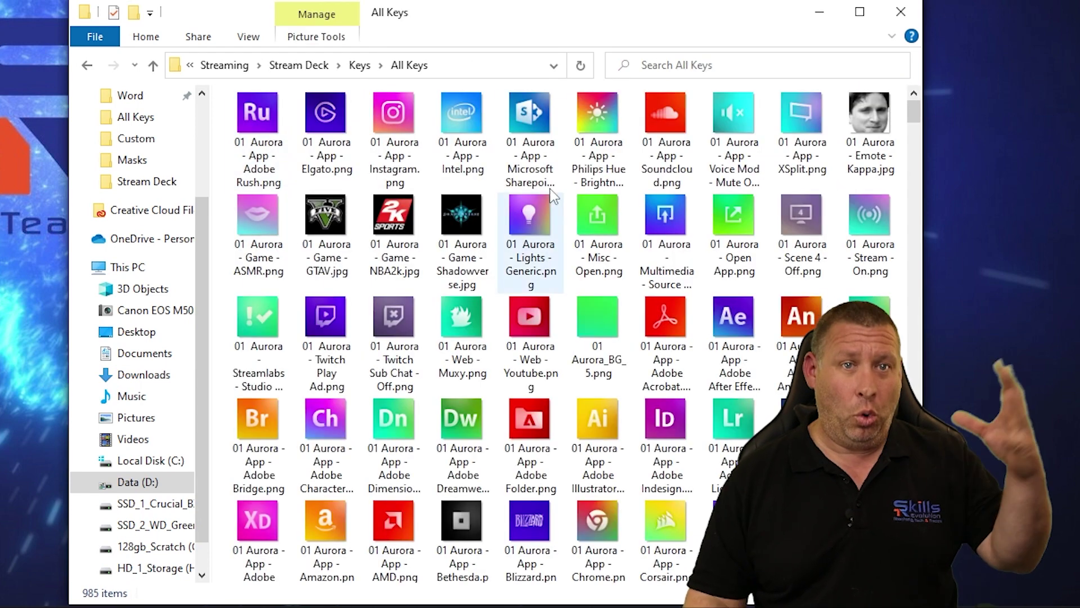
pyautogui.scroll(-20, 536, 300)
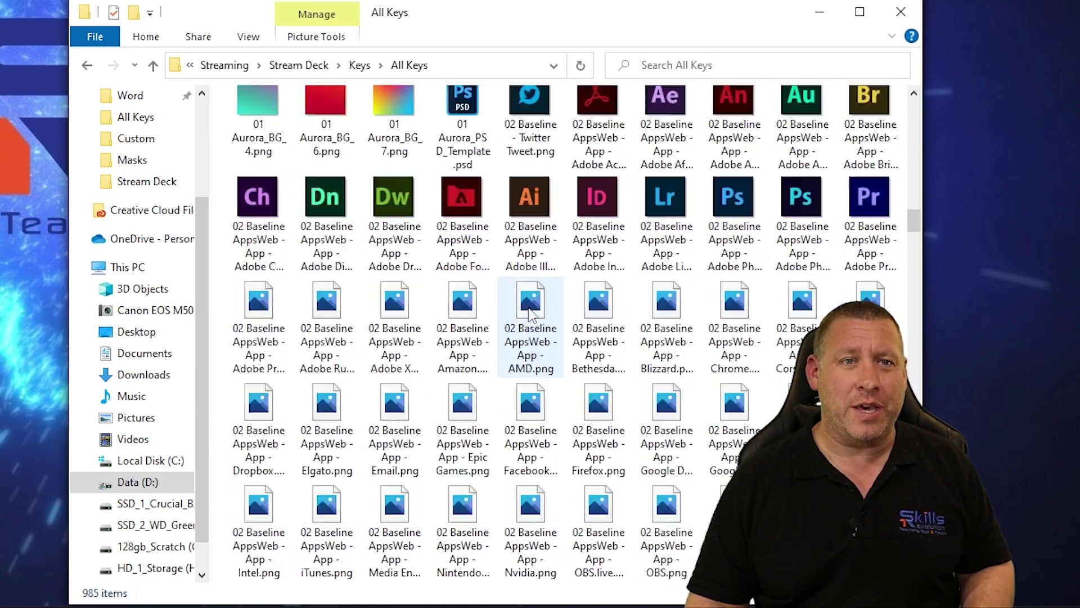
pyautogui.scroll(-8, 530, 315)
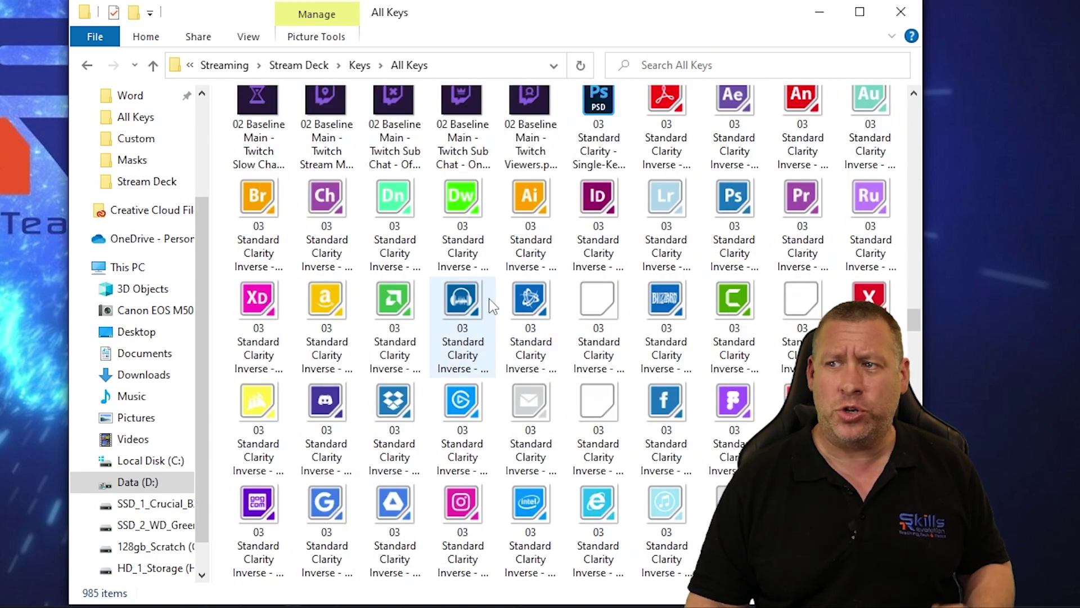
pyautogui.scroll(7, 489, 299)
pyautogui.scroll(15, 489, 305)
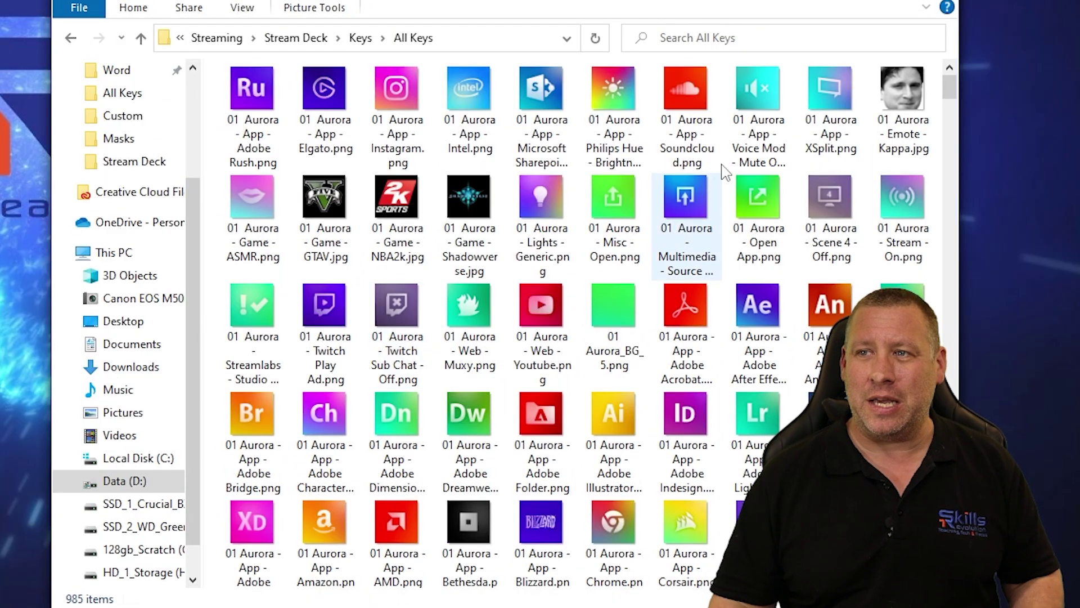
# Open the file name of "01 Aurora - App - Adobe Rush.png" for editing with the cursor at its start.
pyautogui.click(255, 135)
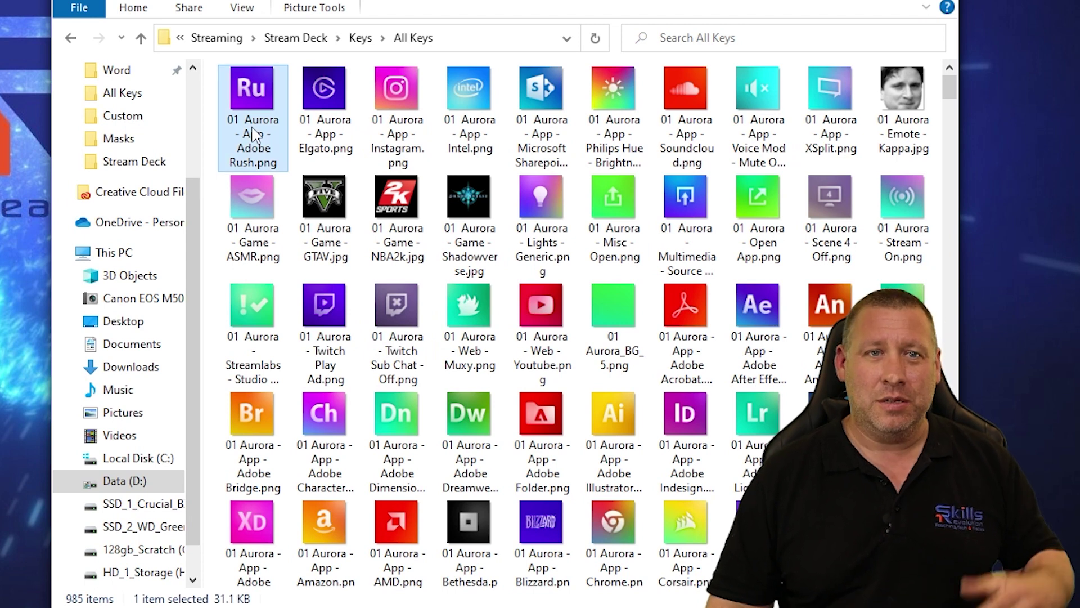
pyautogui.click(254, 135)
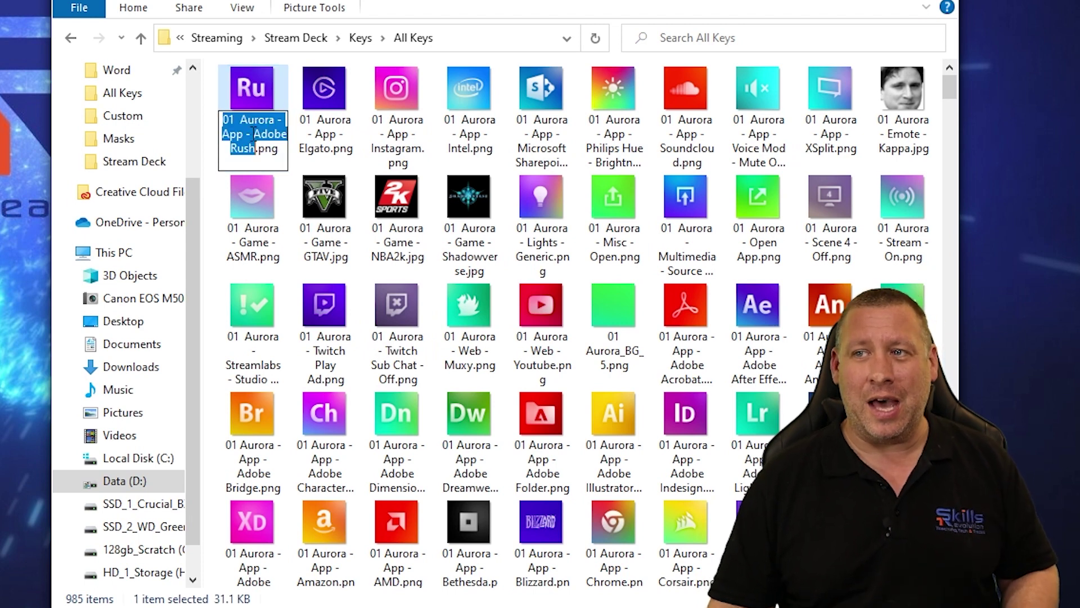
pyautogui.click(224, 119)
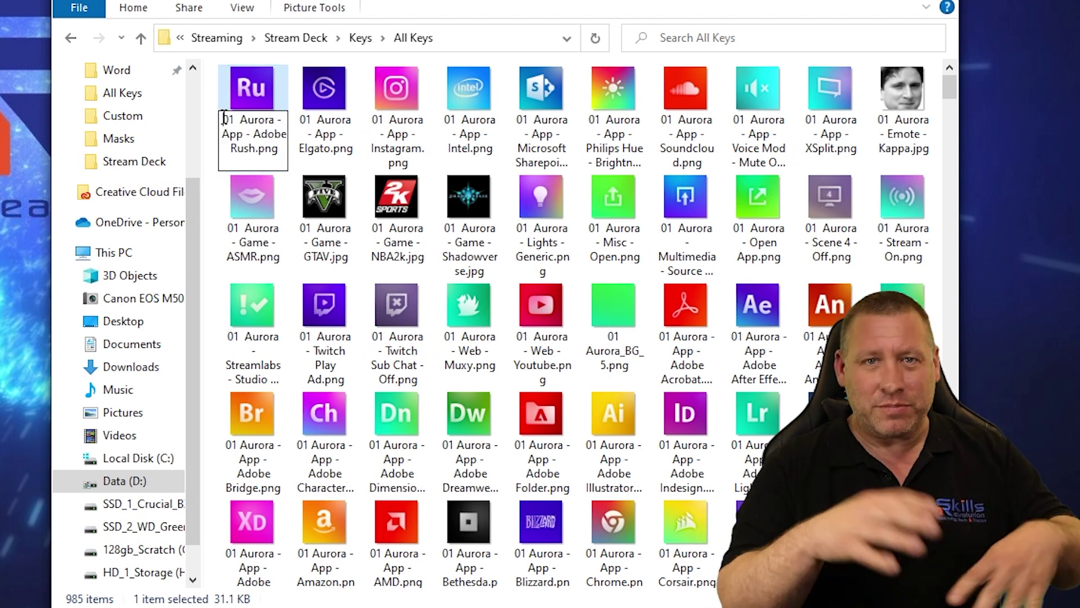
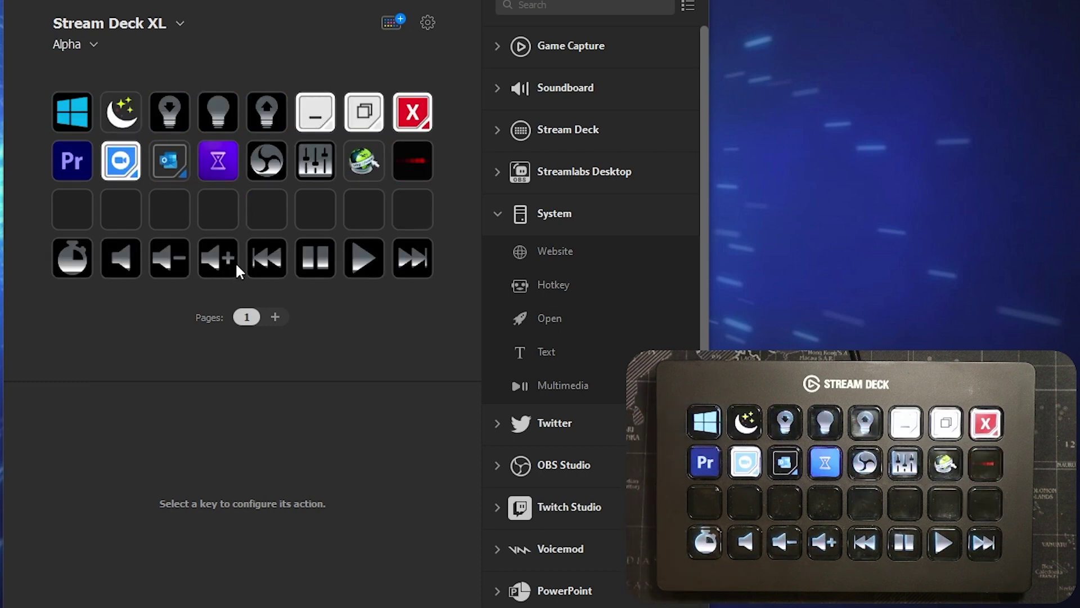
# In the Stream Deck app, create a Multi Action on the empty last key of the third row.
pyautogui.click(408, 222)
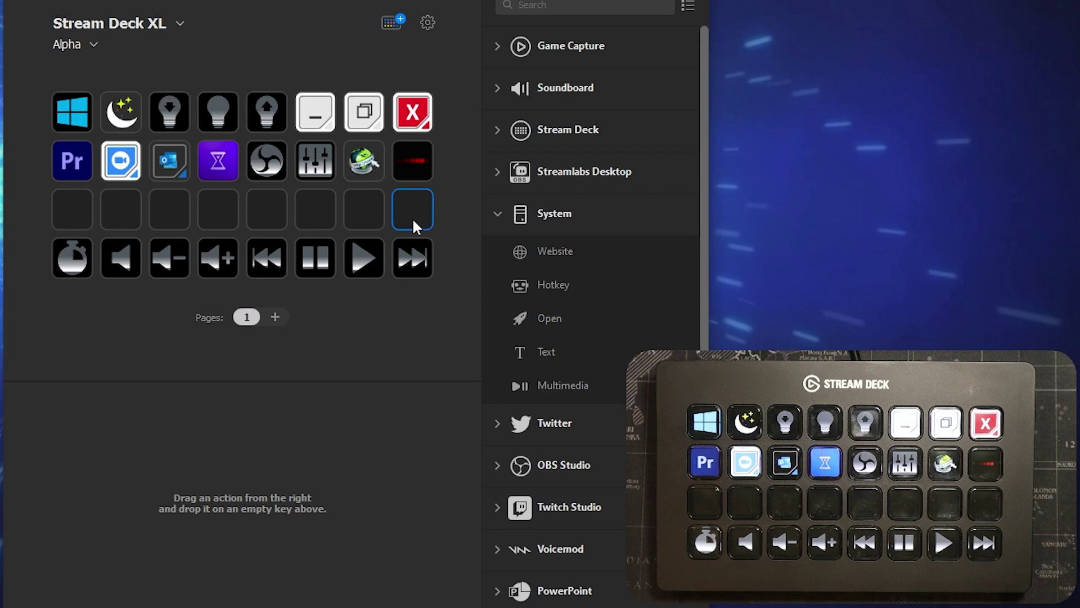
pyautogui.rightClick(414, 223)
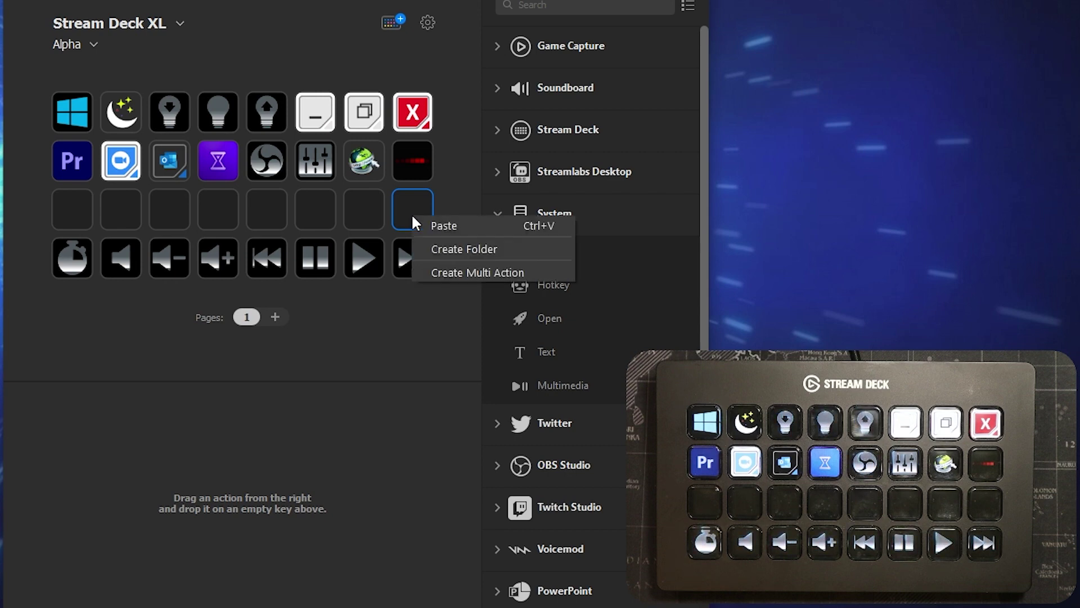
pyautogui.click(462, 273)
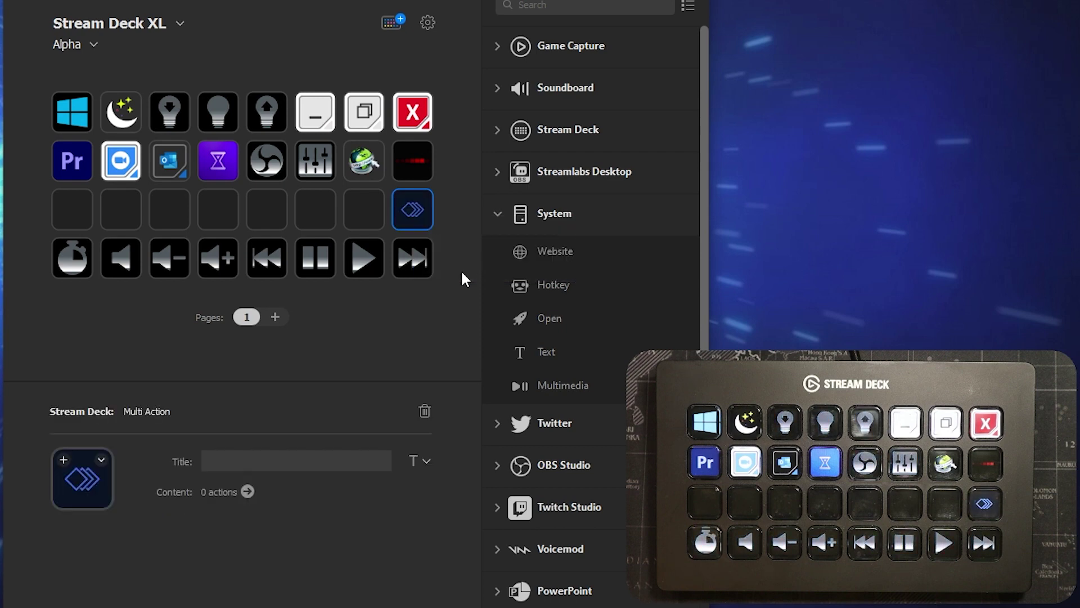
pyautogui.click(477, 325)
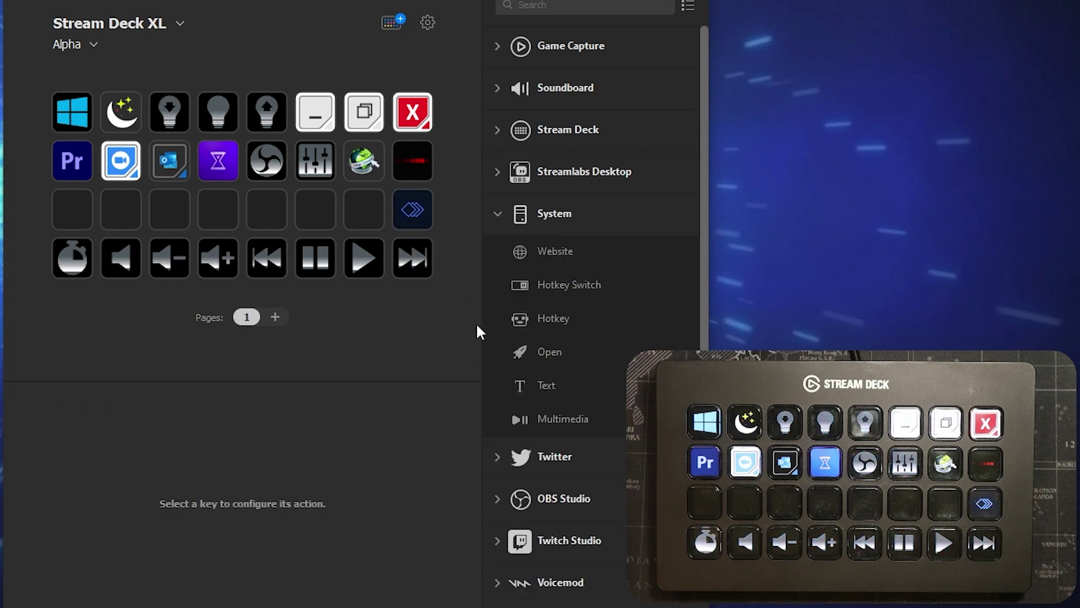
# Title the new Multi Action key "Change name".
pyautogui.click(417, 219)
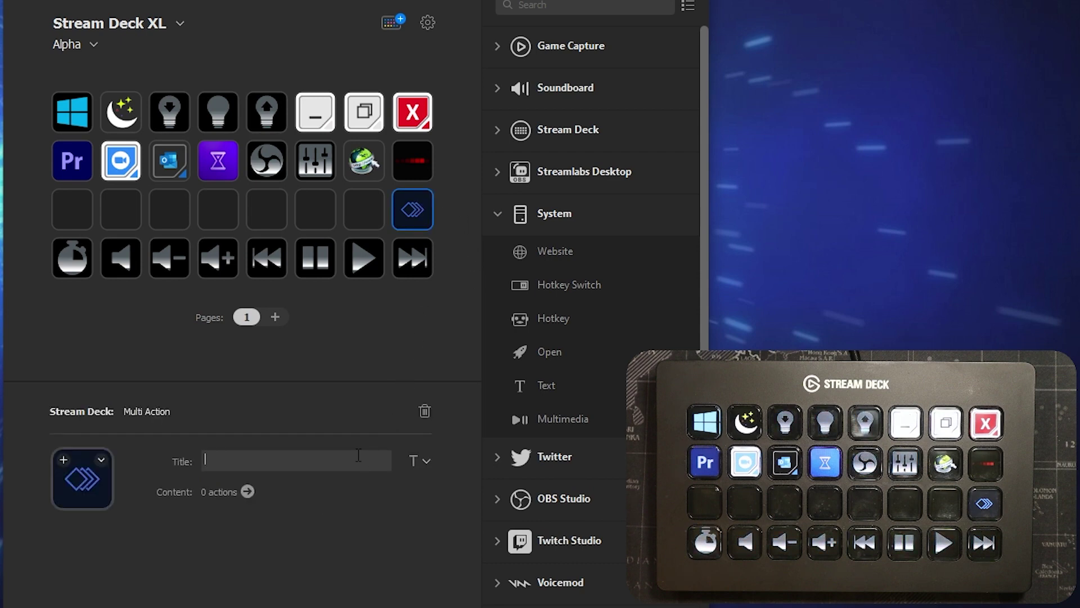
pyautogui.write('Ch')
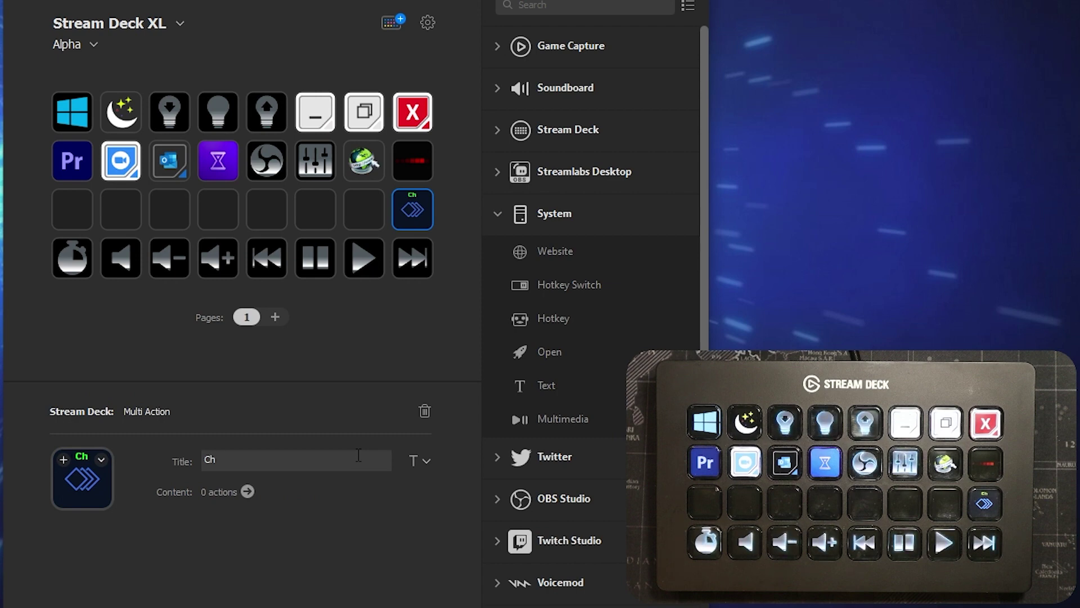
pyautogui.write('ange name')
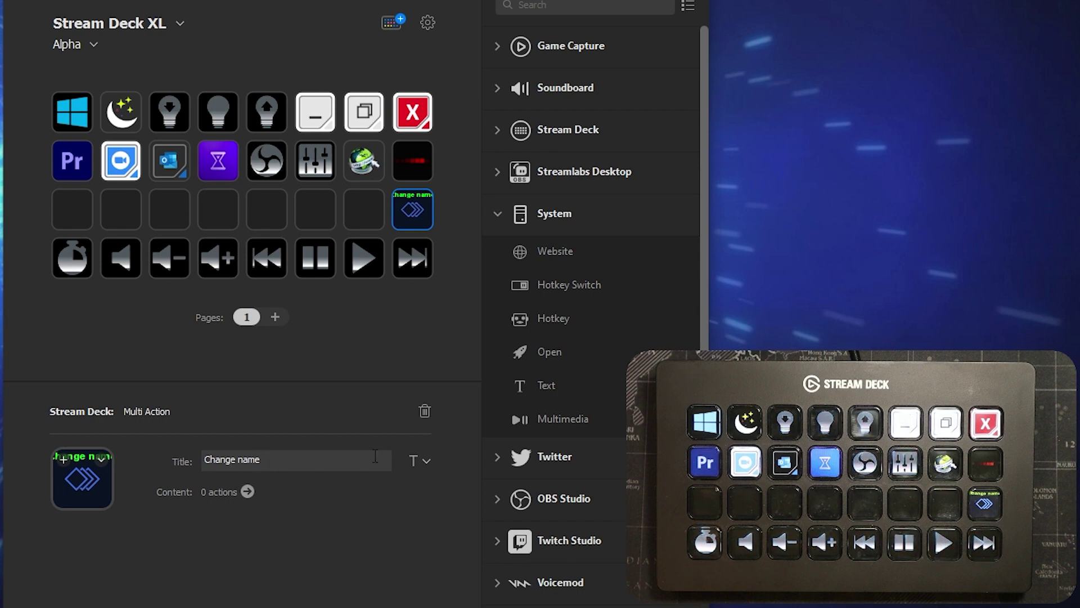
# Open the Change name Multi Action and add a System Hotkey action assigned to F2.
pyautogui.doubleClick(416, 212)
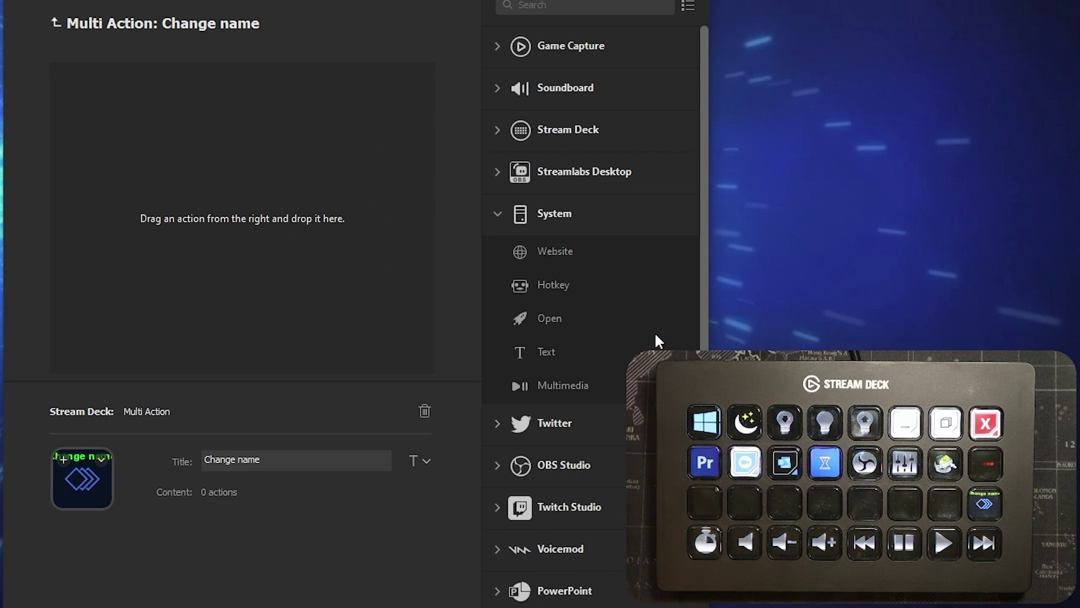
pyautogui.moveTo(550, 285); pyautogui.dragTo(145, 94)
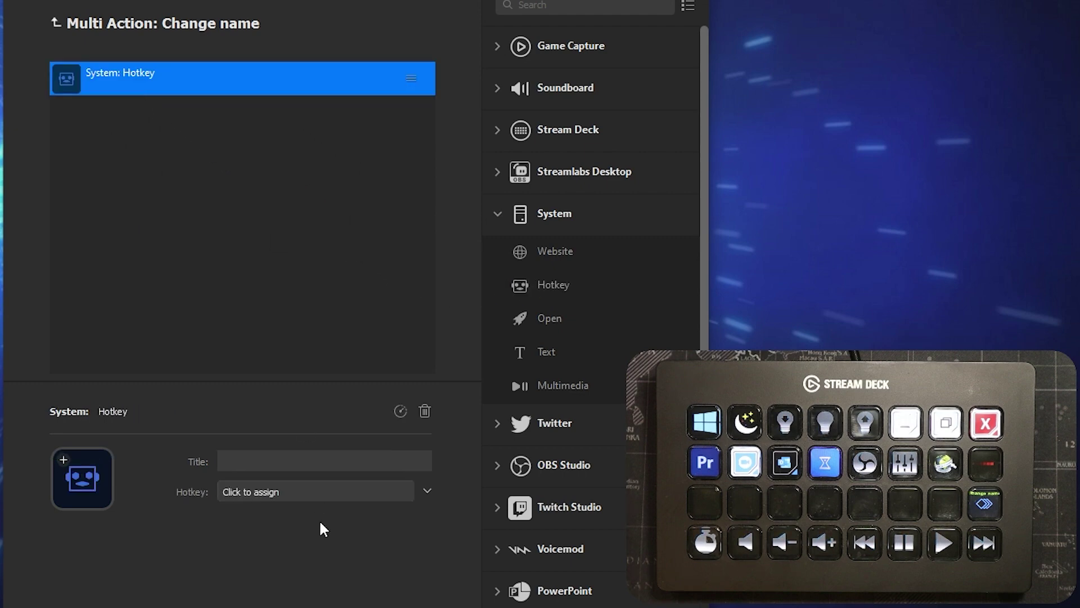
pyautogui.click(244, 494)
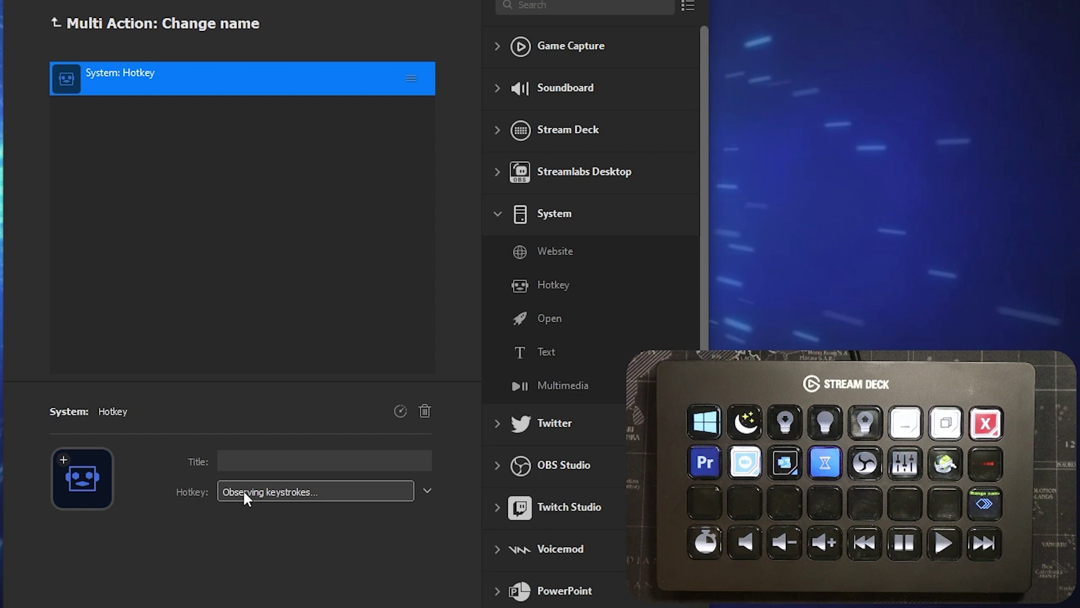
pyautogui.press('F2')
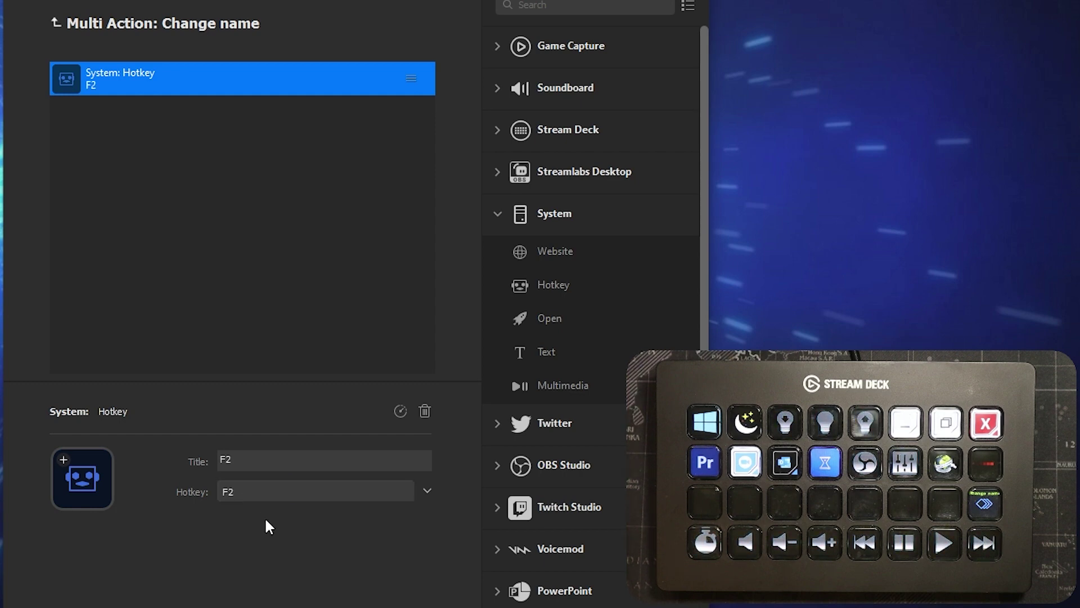
# Add a second System Hotkey action below F2 and assign it to the Left arrow key.
pyautogui.moveTo(551, 281); pyautogui.dragTo(170, 133)
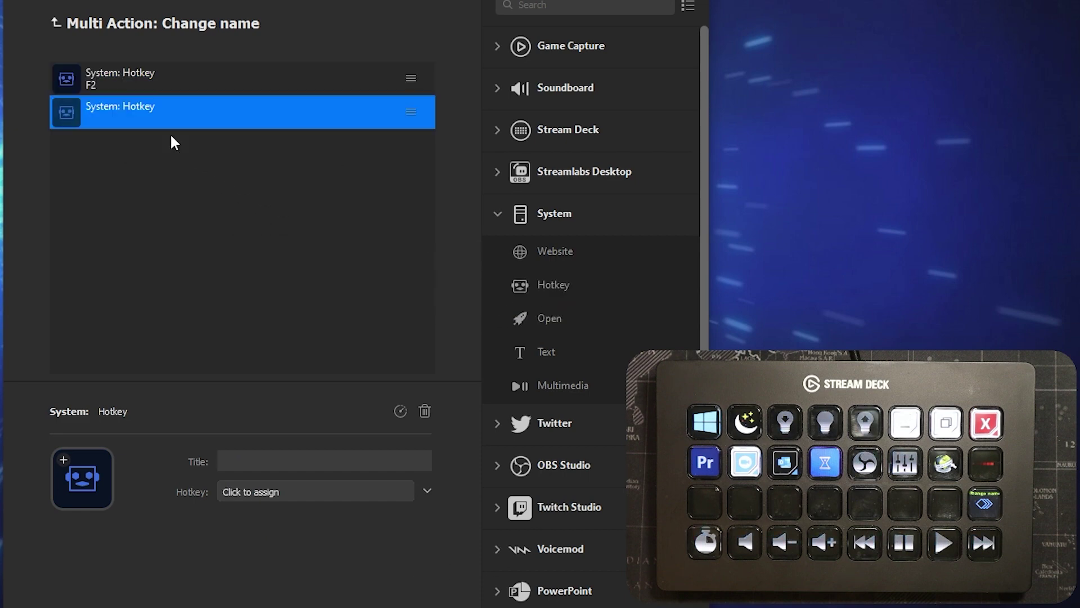
pyautogui.click(246, 494)
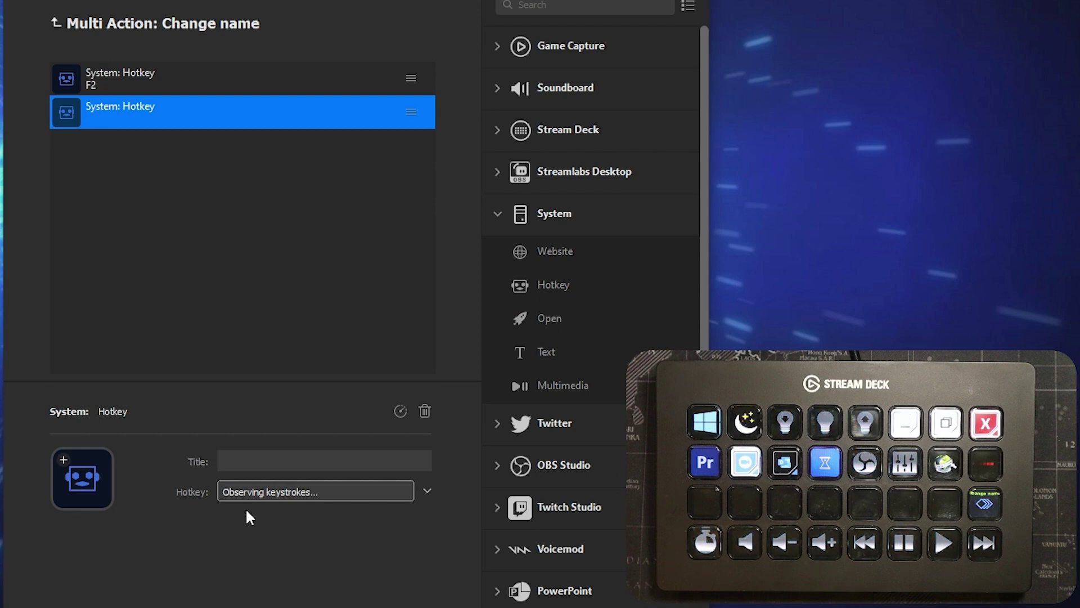
pyautogui.press('Left')
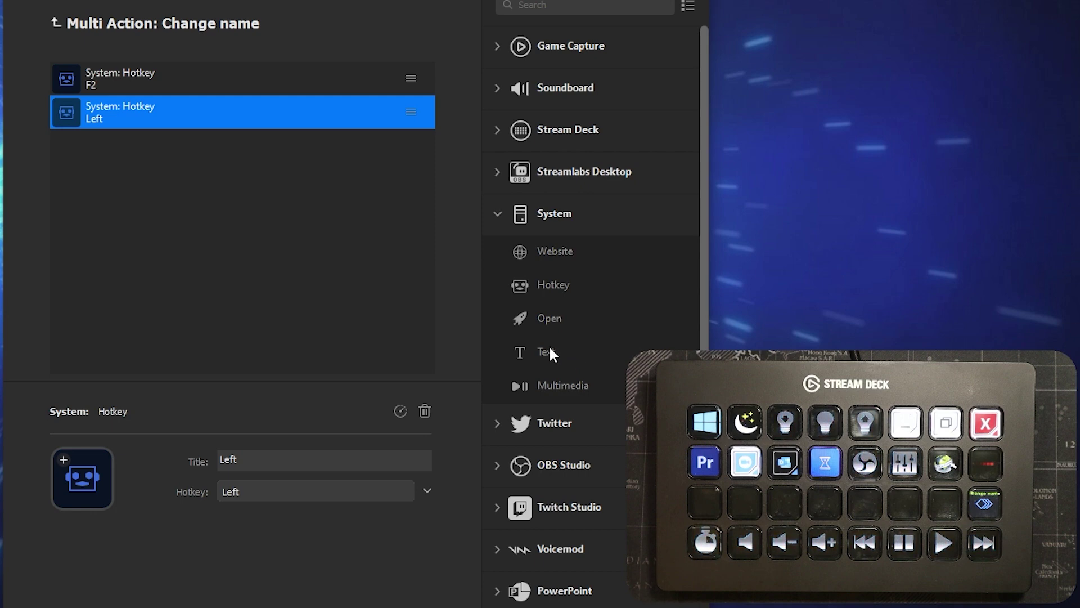
# Add a System Text action with the text "Name Change" and enable sending Enter after the message.
pyautogui.moveTo(549, 352); pyautogui.dragTo(158, 178)
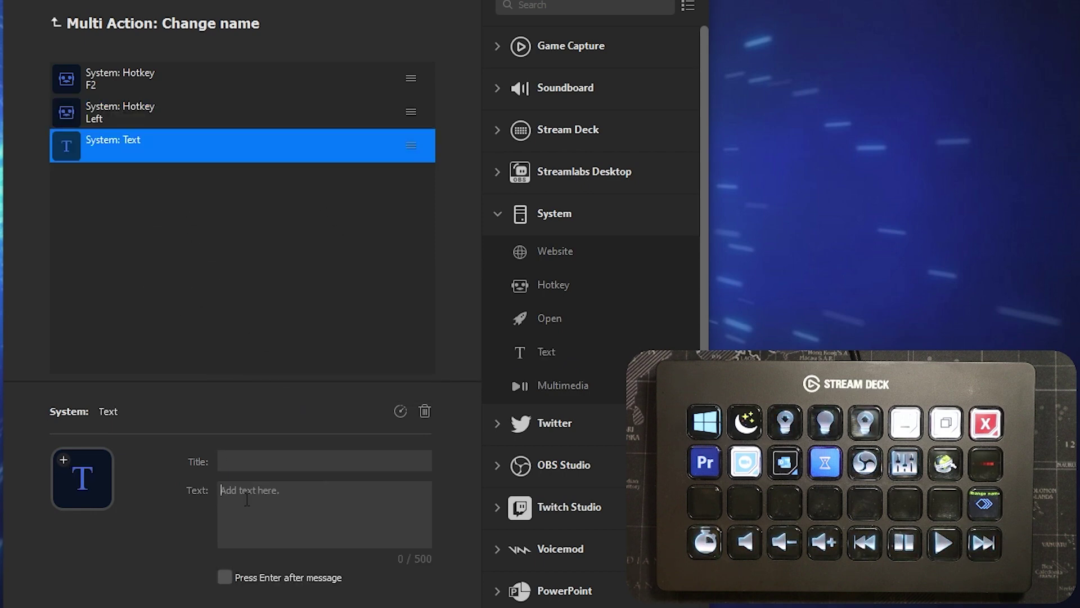
pyautogui.write('Name Change')
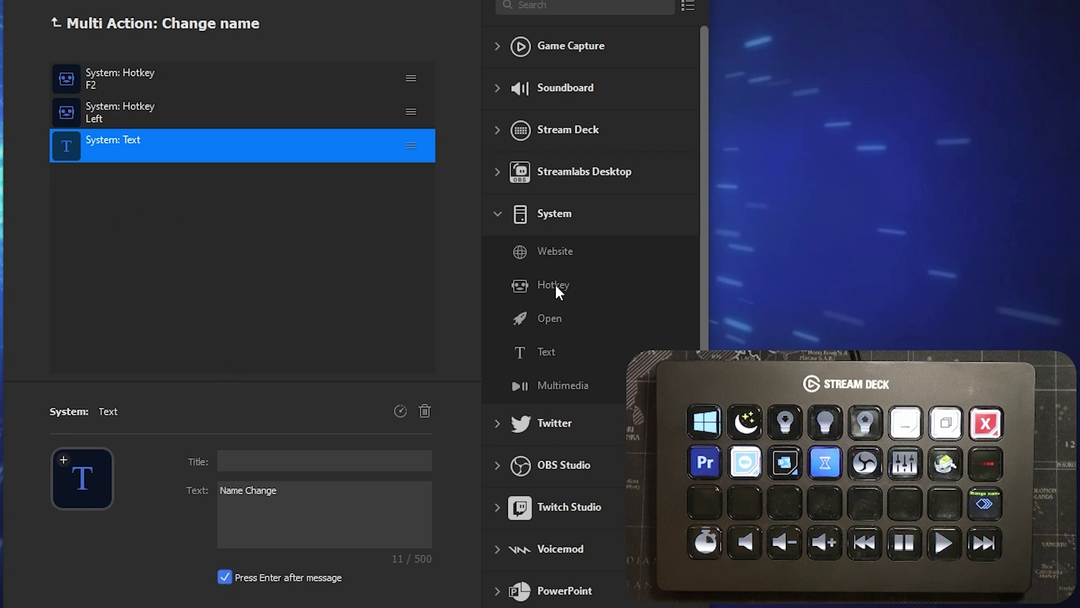
# Add a final System Hotkey action assigned to the Down arrow key, and return to the main key layout.
pyautogui.moveTo(555, 282); pyautogui.dragTo(130, 196)
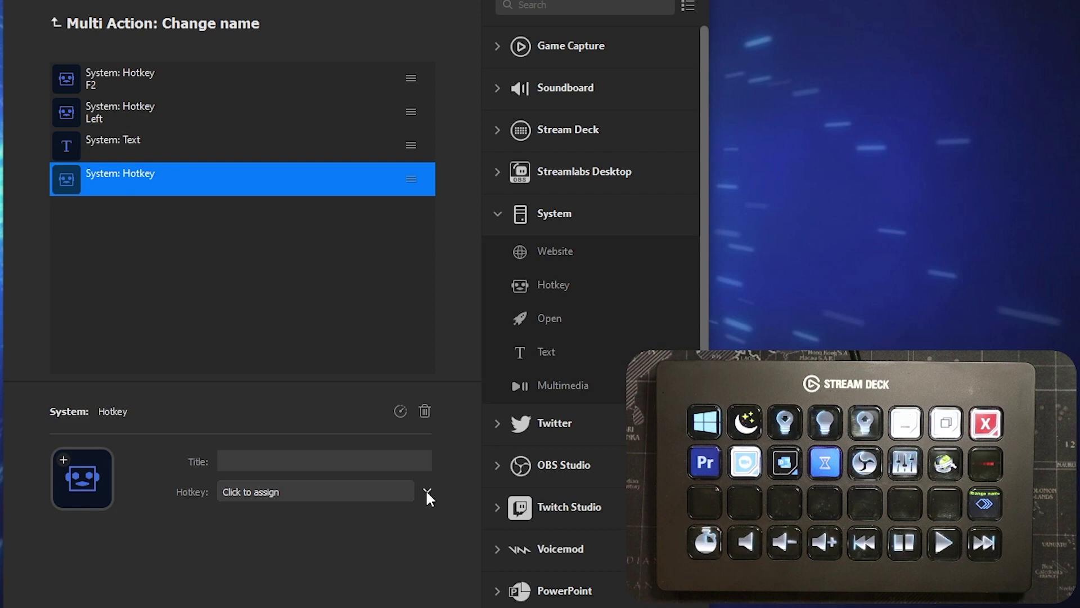
pyautogui.click(272, 493)
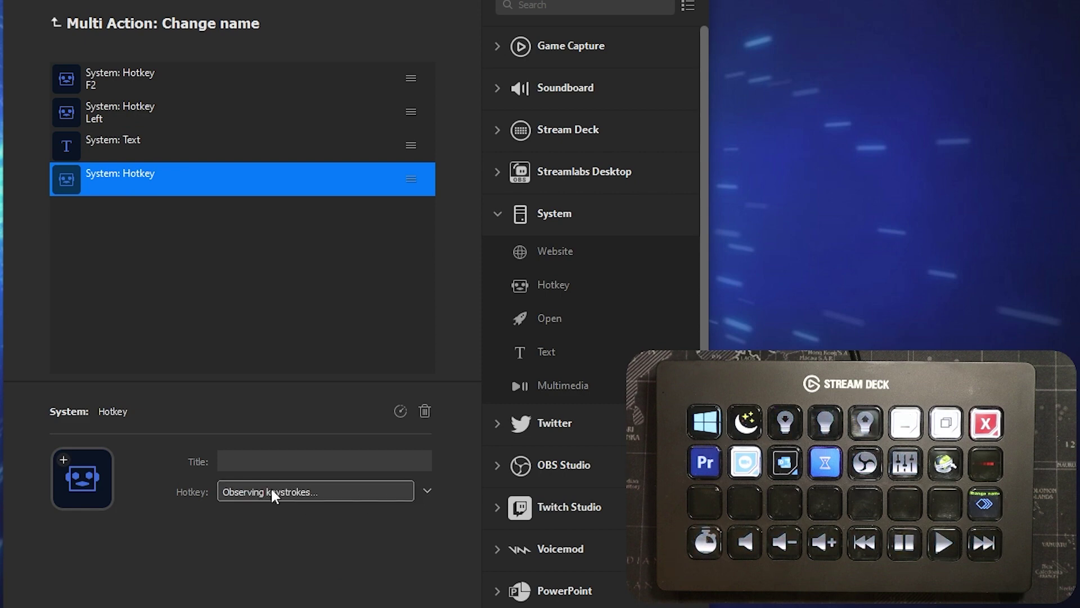
pyautogui.press('Down')
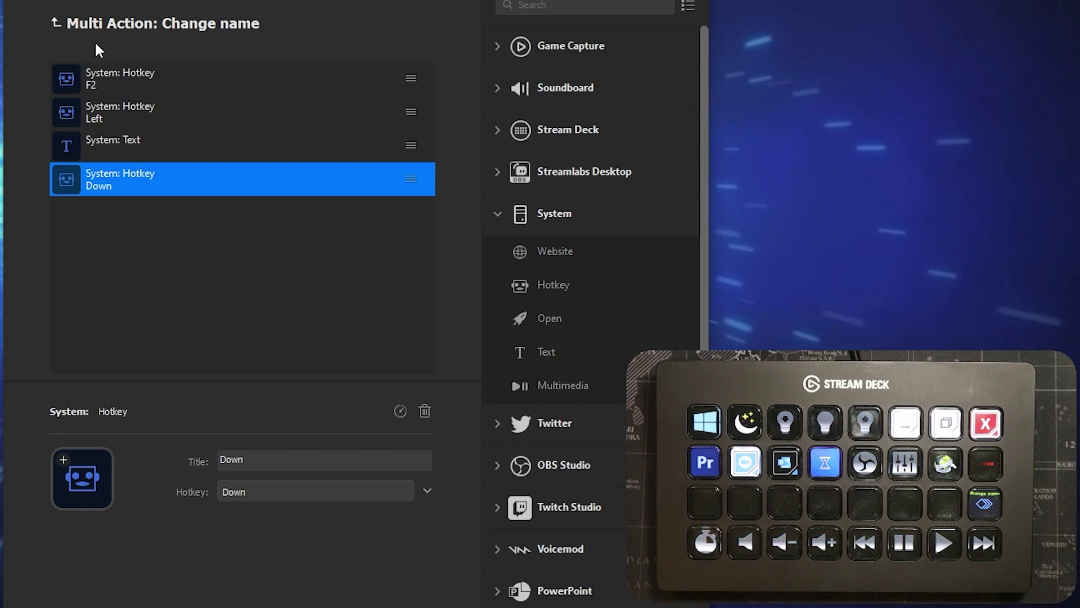
pyautogui.click(56, 23)
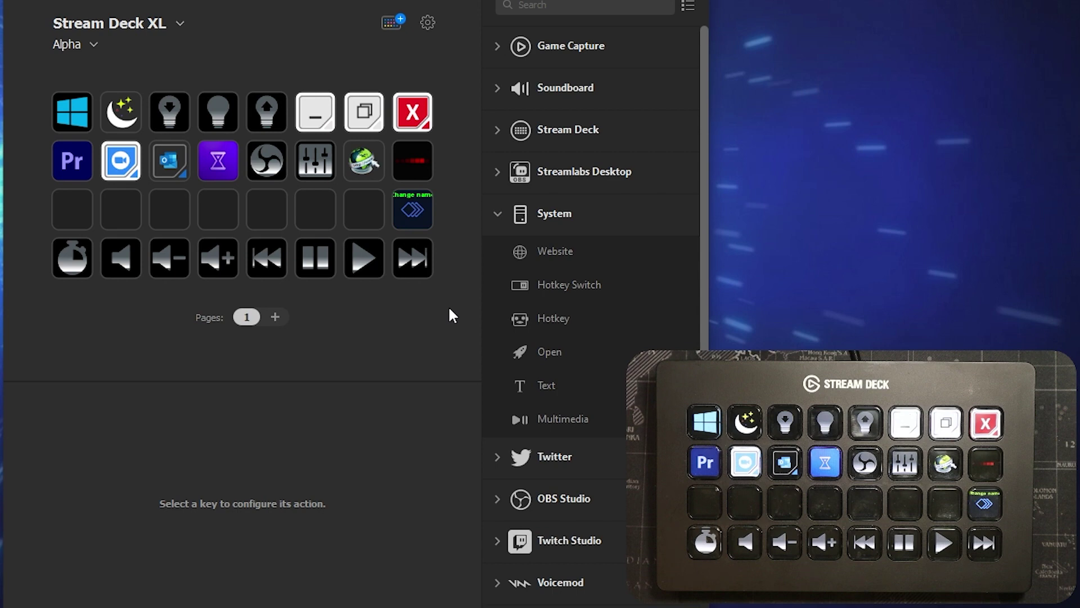
# Switch to the Normal folder in File Explorer and run the Change name Multi Action on Webcam-Off.png at the start of the list.
pyautogui.moveTo(251, 607)
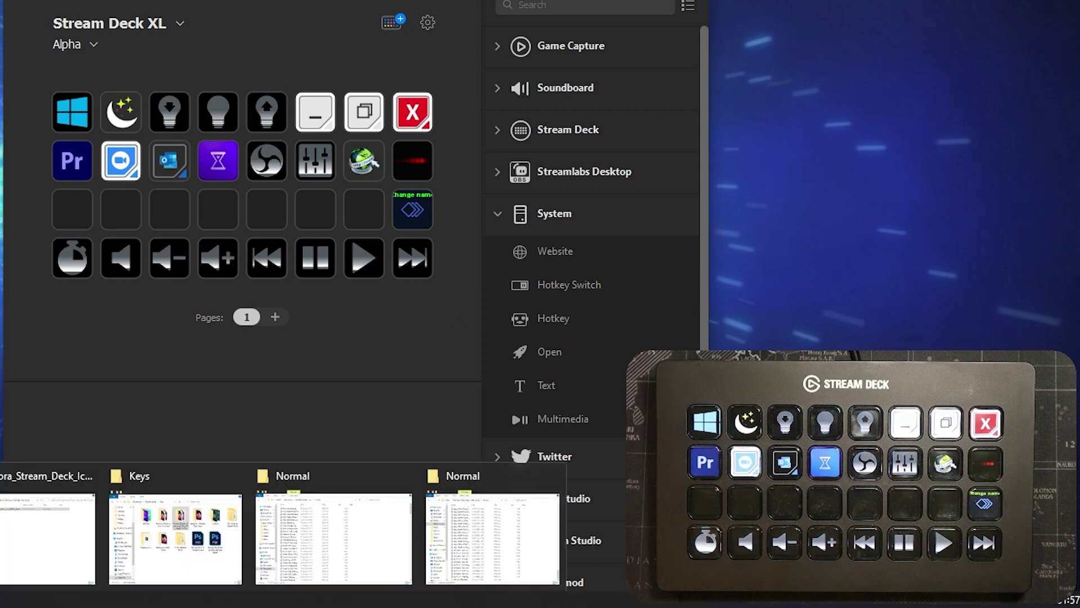
pyautogui.moveTo(368, 537)
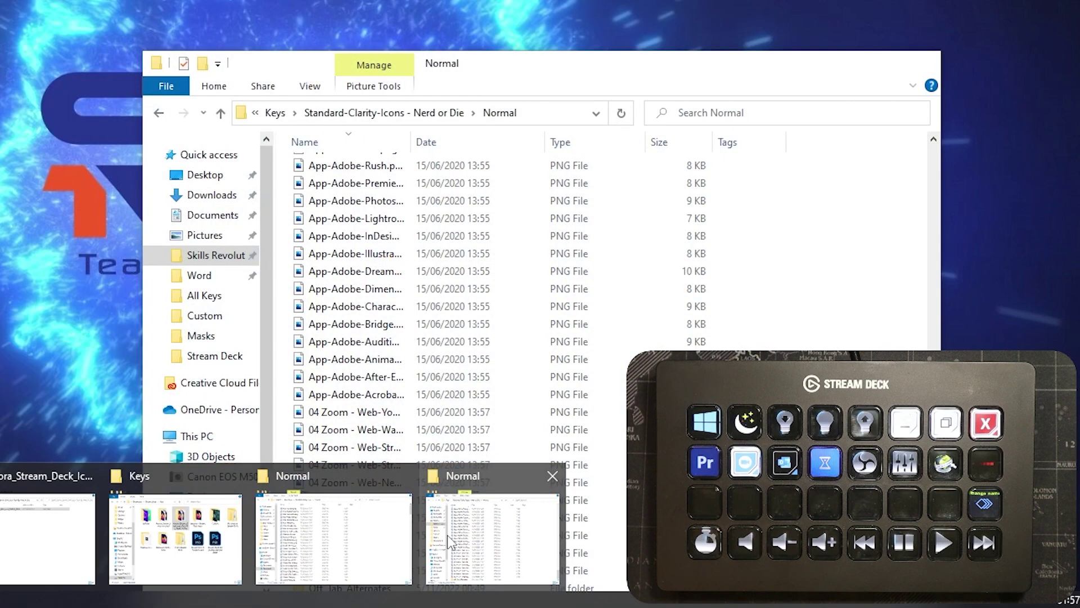
pyautogui.click(447, 535)
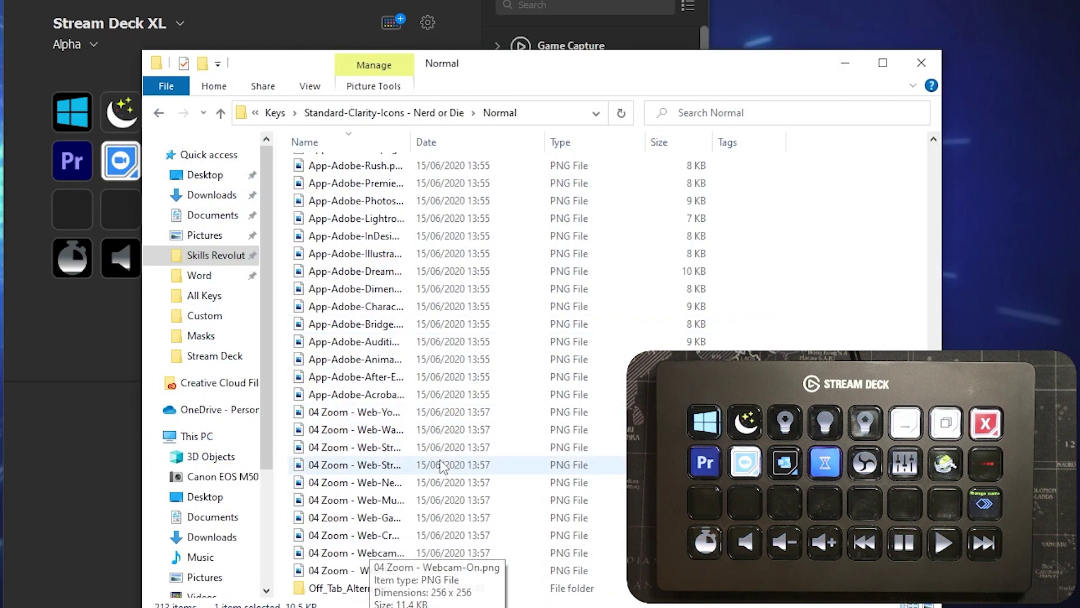
pyautogui.scroll(20, 394, 515)
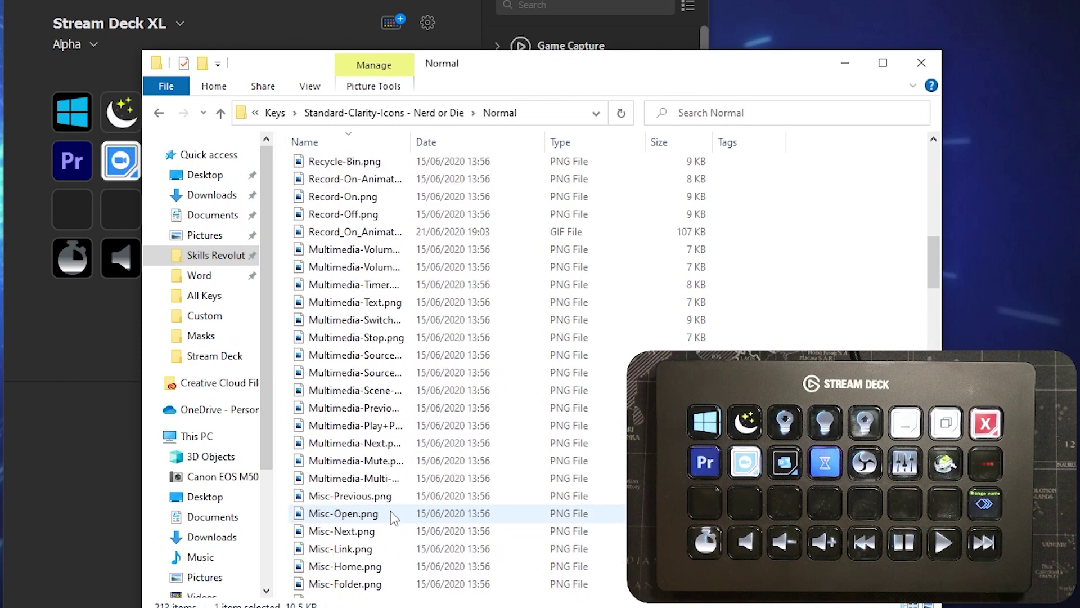
pyautogui.scroll(15, 391, 511)
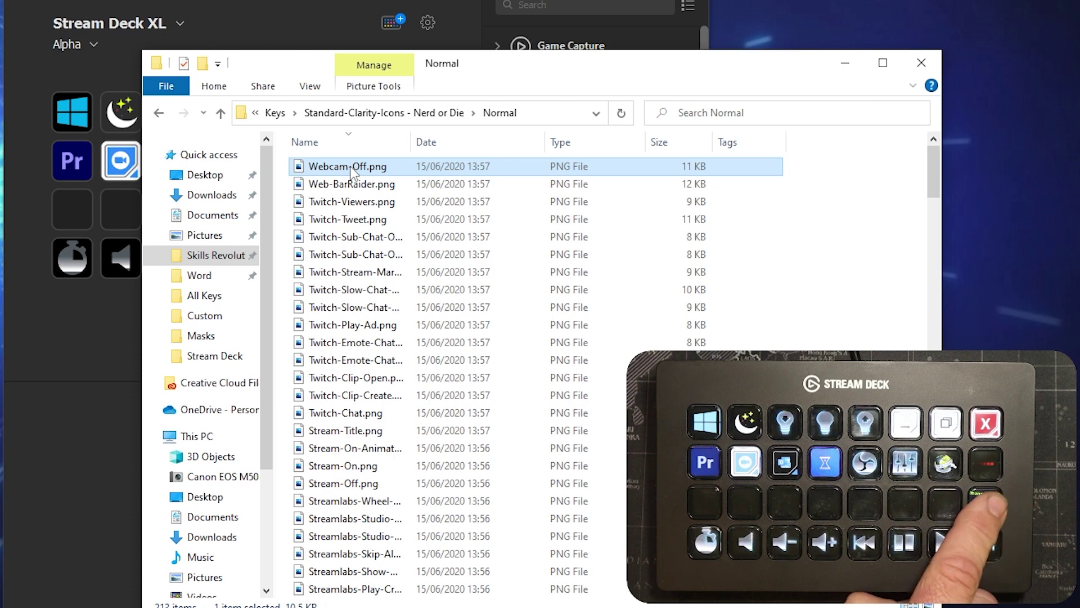
pyautogui.press('pagedown')
pyautogui.press('pagedown')
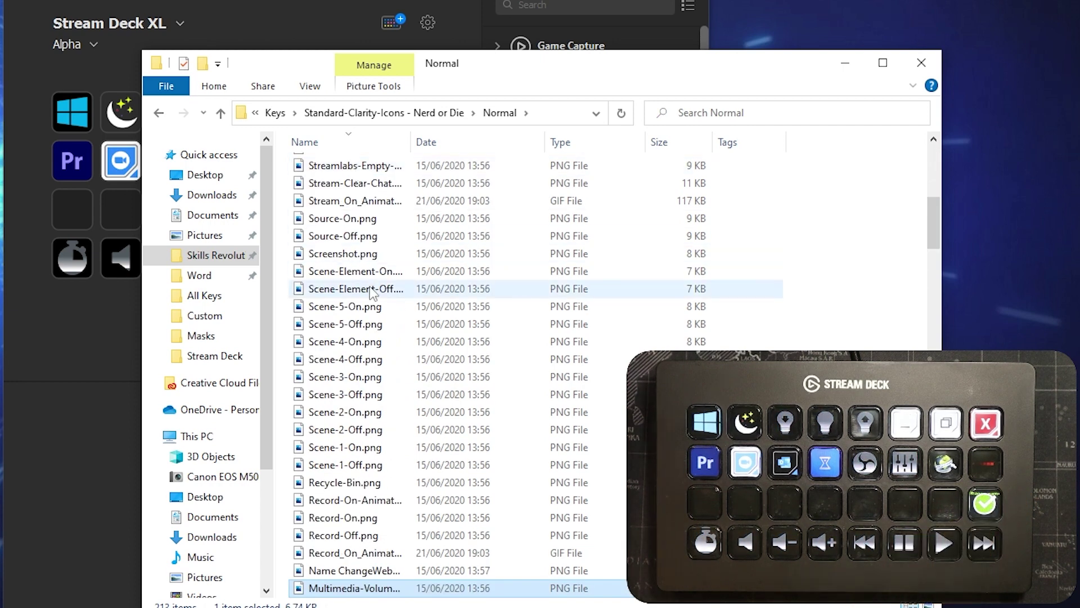
# Examine the Normal folder's file list, comparing the 04 Zoom file names with the file renamed by the Multi Action.
pyautogui.scroll(-14, 363, 276)
pyautogui.scroll(-15, 370, 292)
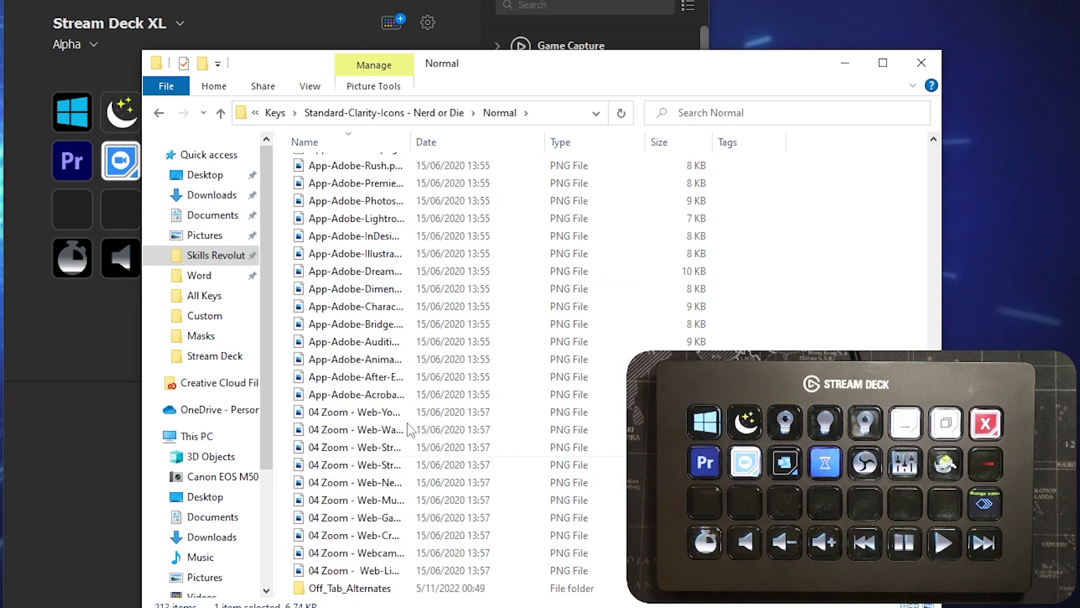
pyautogui.click(377, 447)
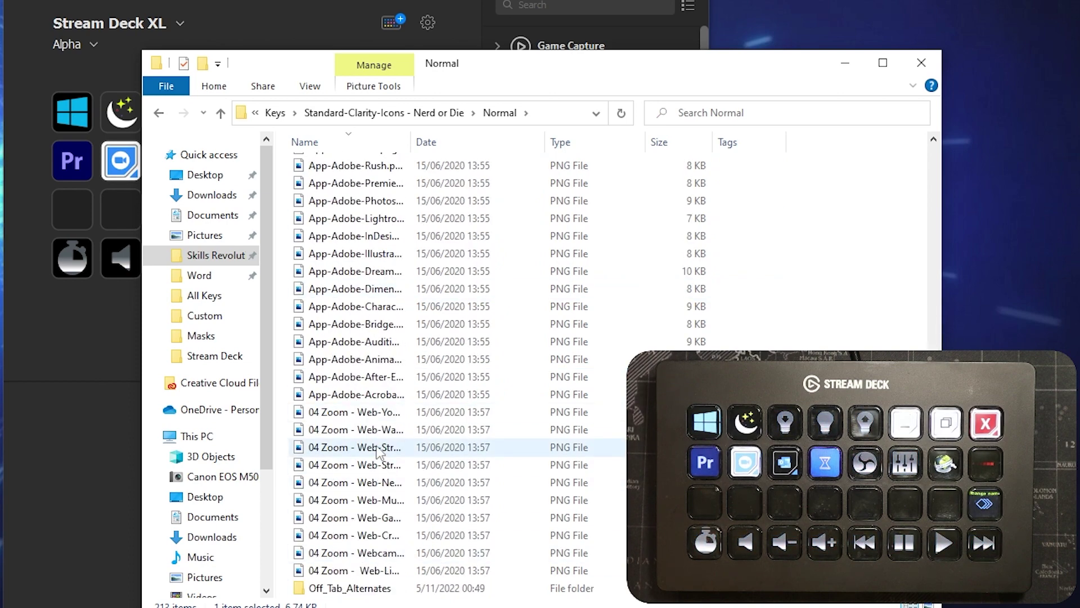
pyautogui.scroll(10, 373, 337)
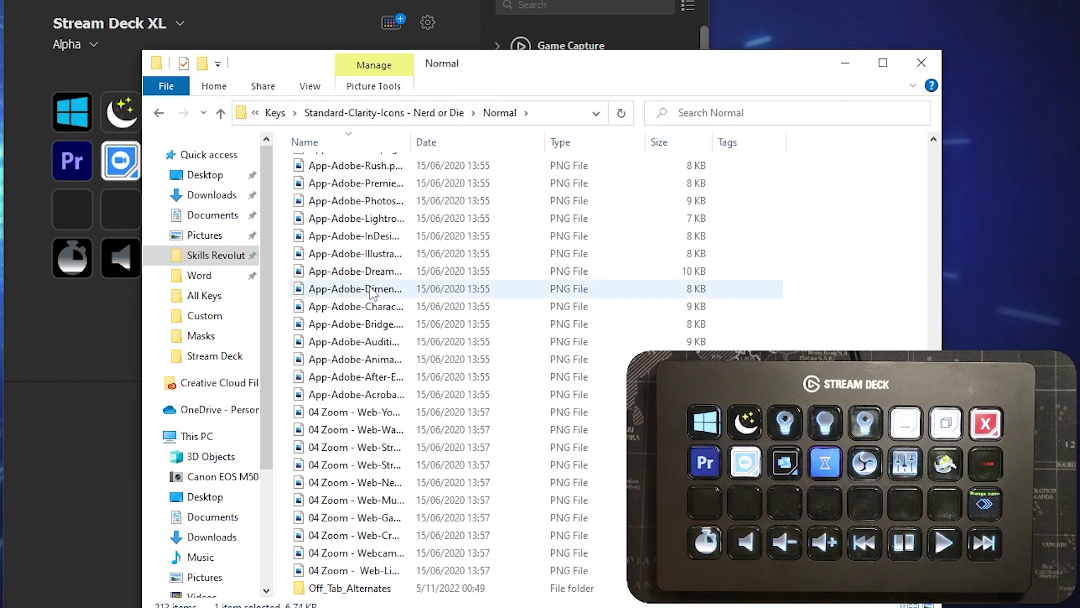
pyautogui.scroll(20, 371, 292)
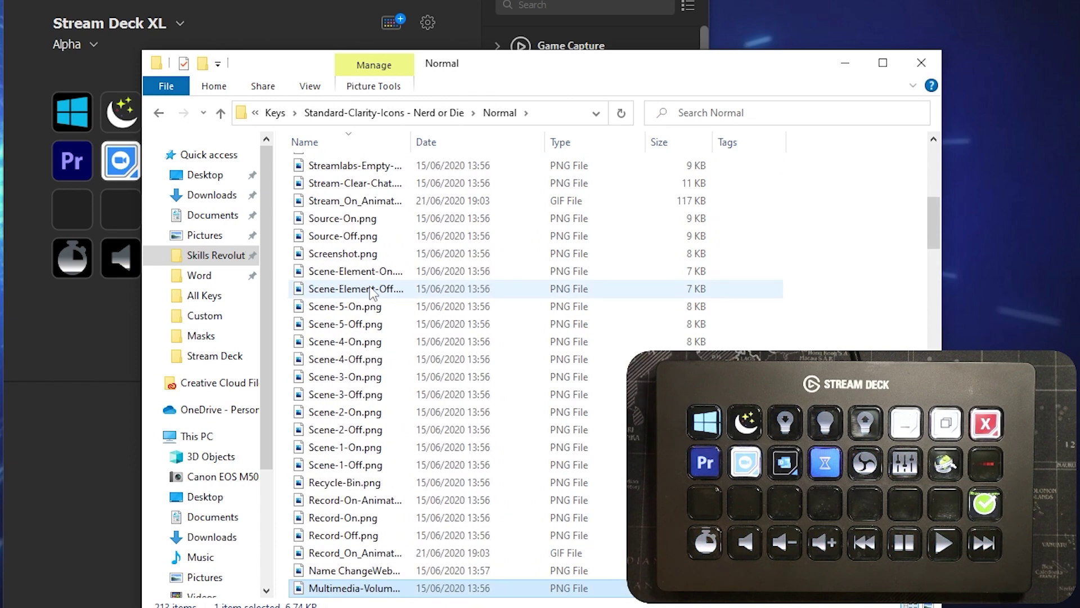